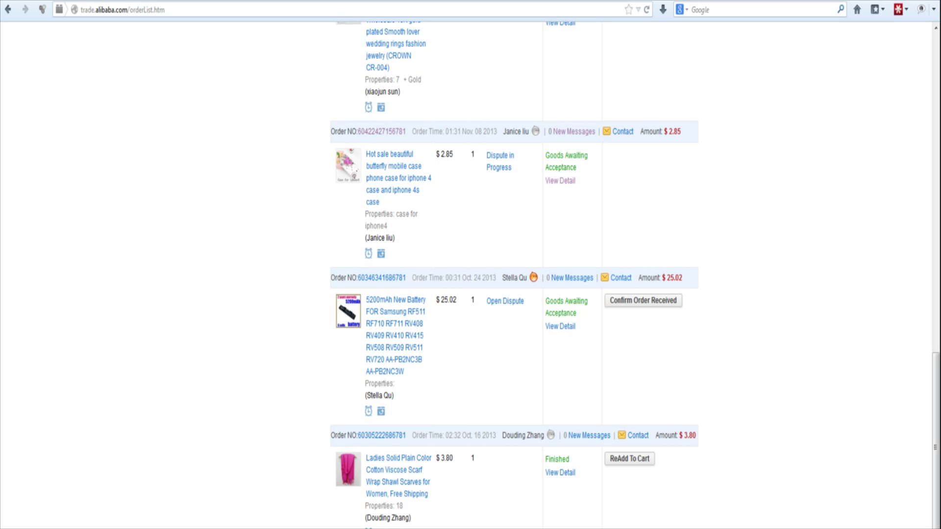
- Start a dispute on the Samsung laptop battery order, stating the goods were not received and choosing "No tracking information" as the problem
left_click(560, 326)
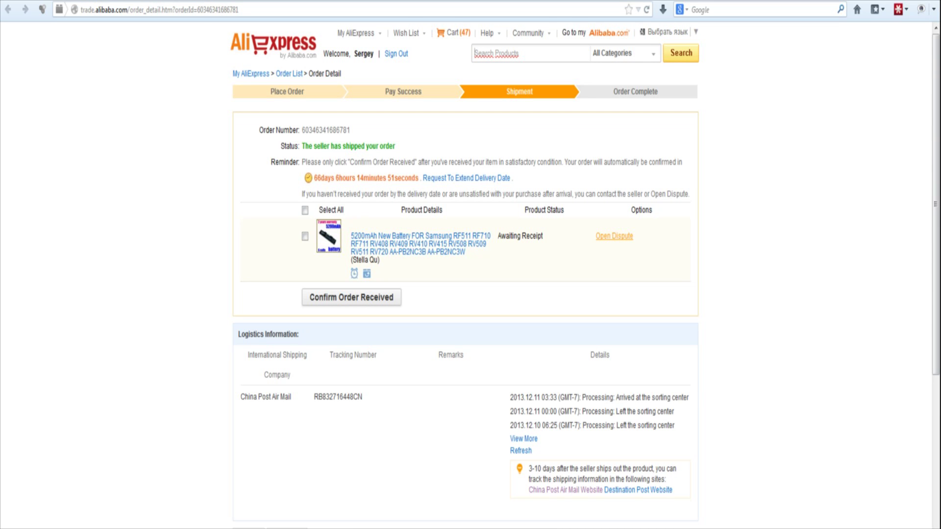
left_click(614, 236)
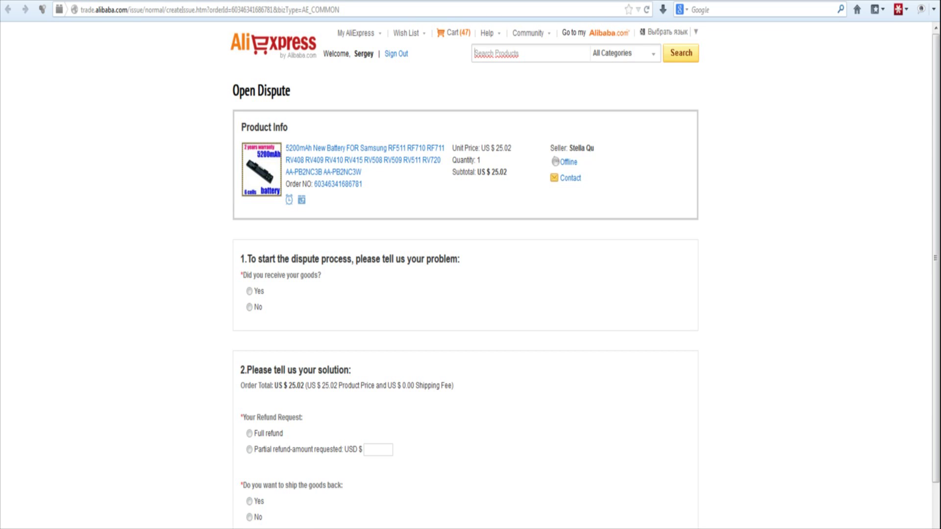
left_click(250, 306)
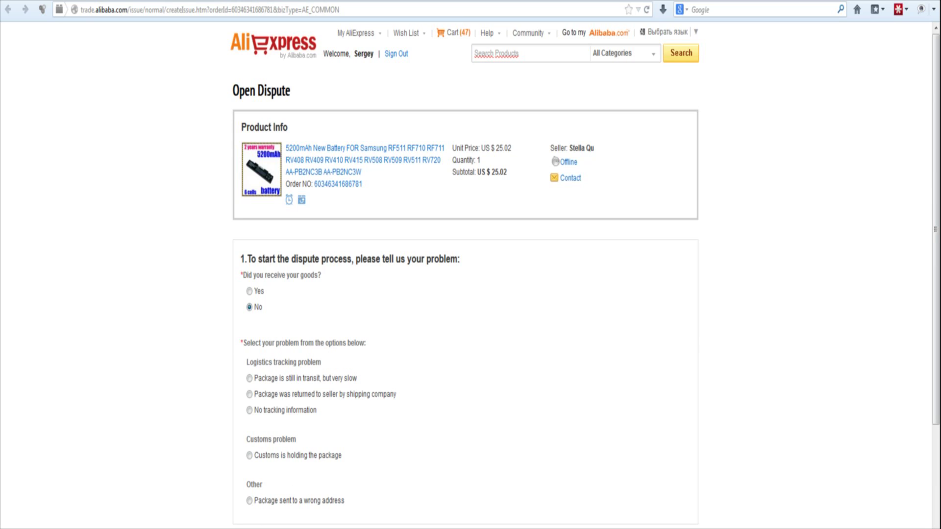
scroll(471, 272, "down", 1)
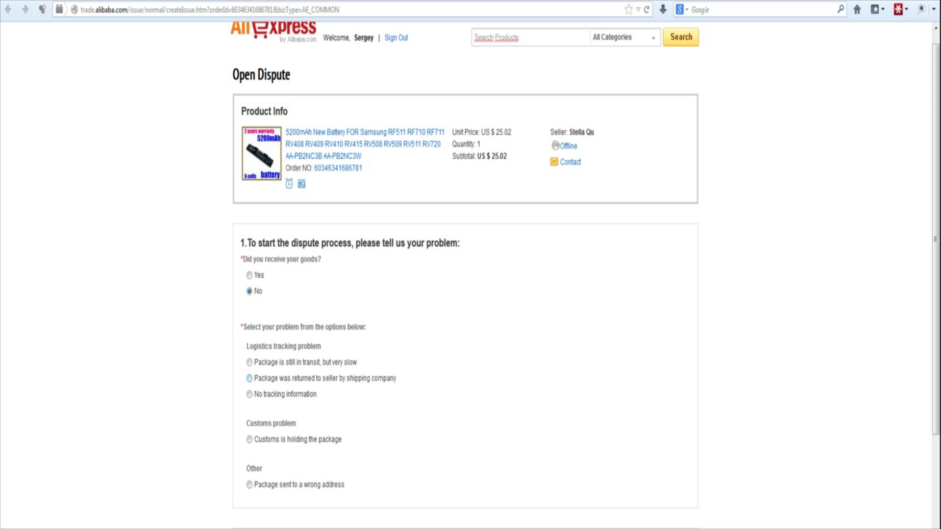
left_click(250, 394)
- Request a full refund in the dispute's solution section and place the cursor in the request detail field
scroll(465, 264, "down", 4)
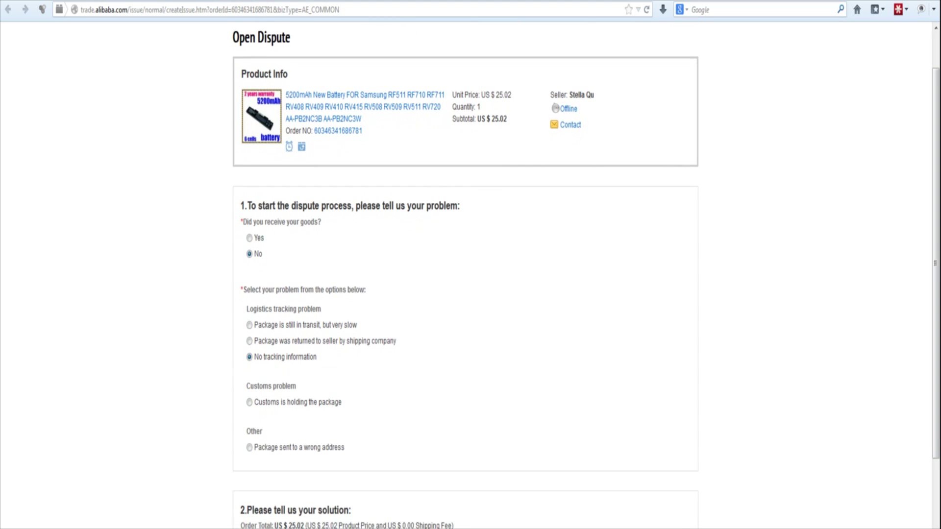
scroll(466, 274, "down", 5)
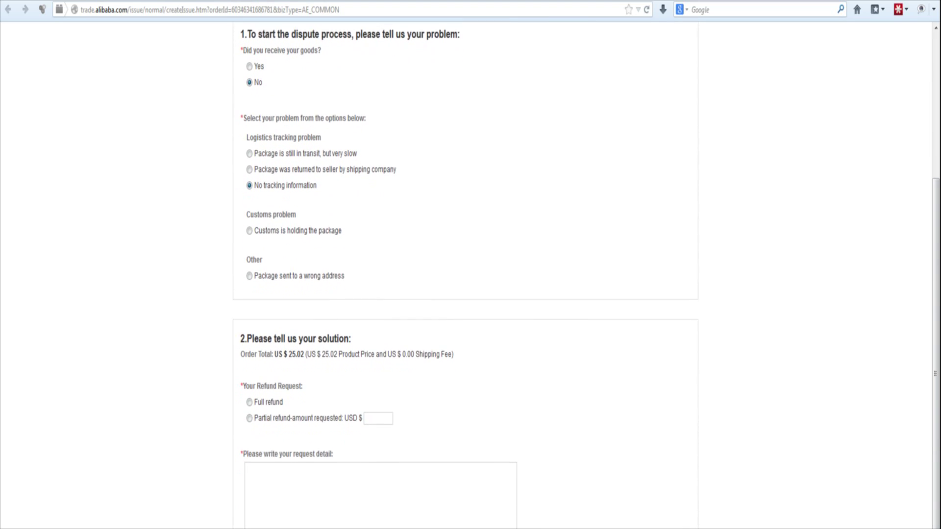
left_click(250, 381)
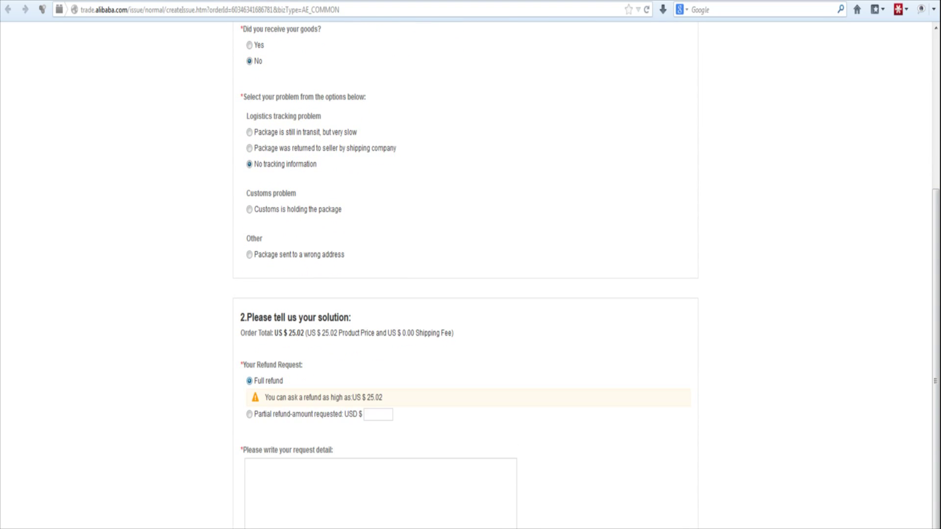
scroll(466, 274, "down", 3)
left_click(247, 380)
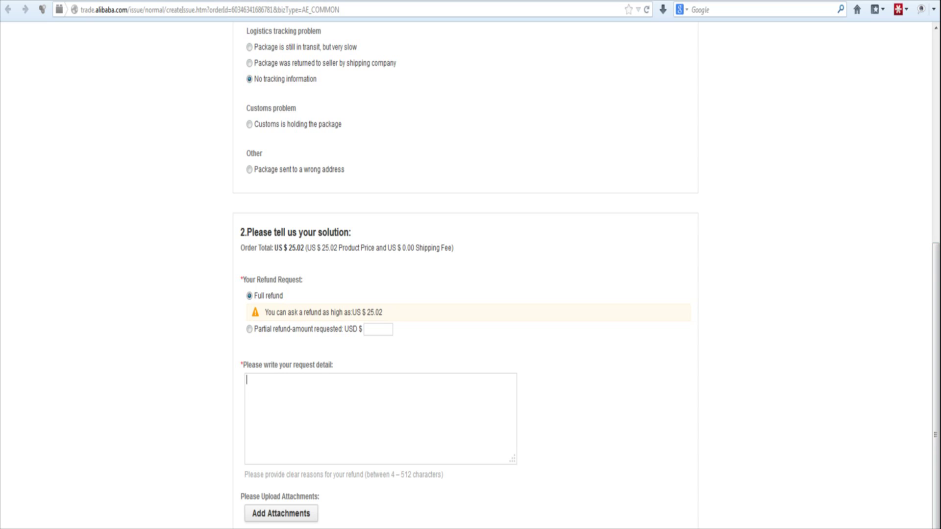
key("Tab")
- Leave the battery dispute form without submitting it, return to the order list and show only the dispute orders
scroll(935, 294, "up", 10)
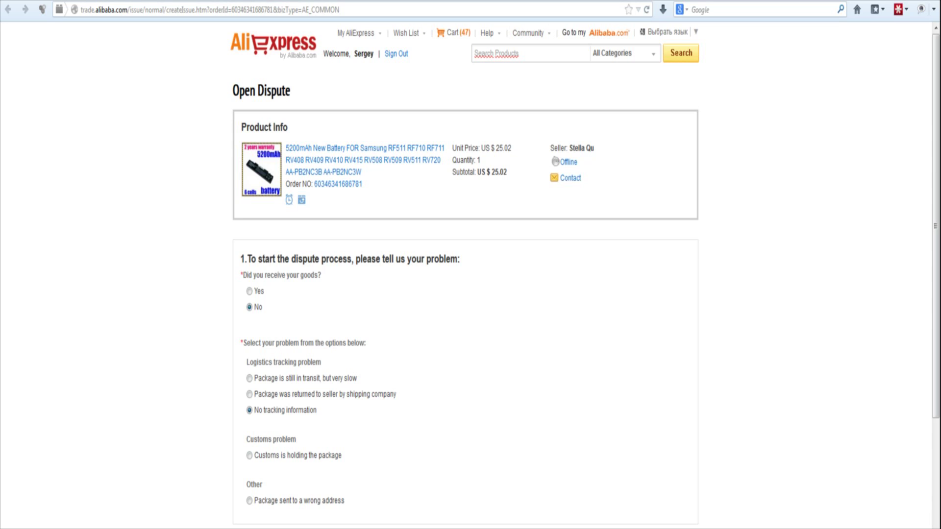
key("alt+Left")
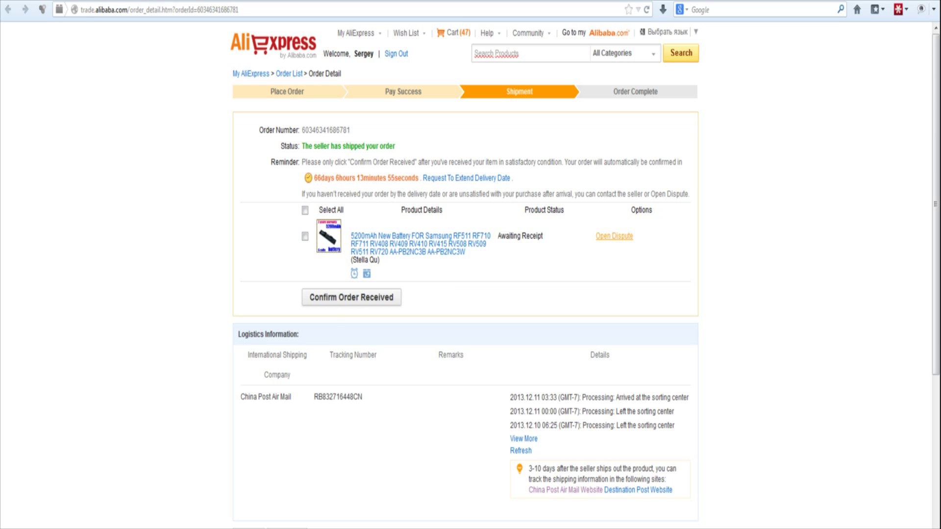
key("alt+Left")
scroll(514, 272, "up", 10)
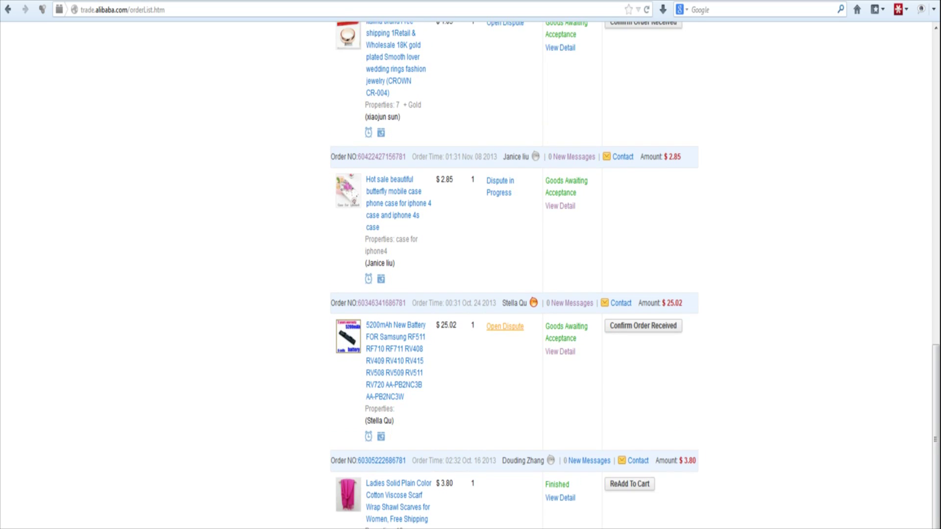
scroll(471, 275, "up", 10)
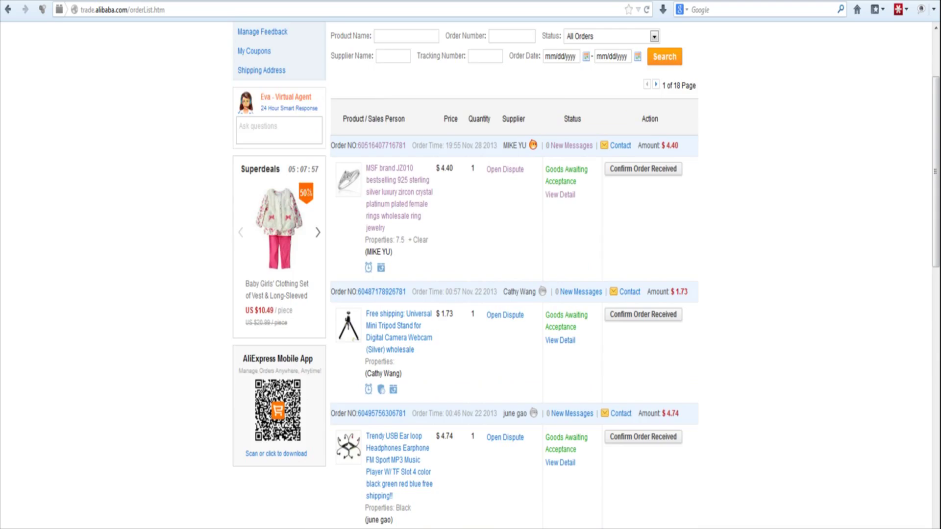
left_click(640, 142)
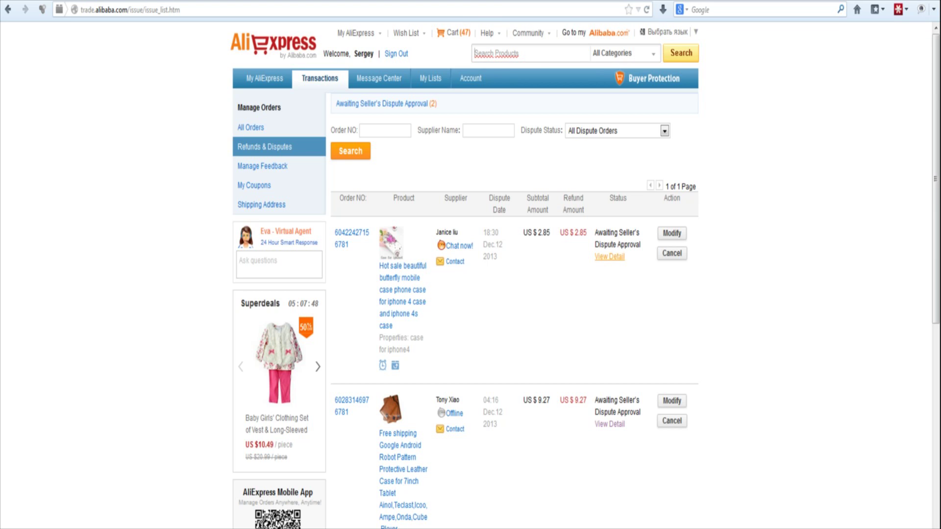
- Open the dispute details for the butterfly iPhone 4 case and examine the seller's response deadline and the dispute status
left_click(610, 256)
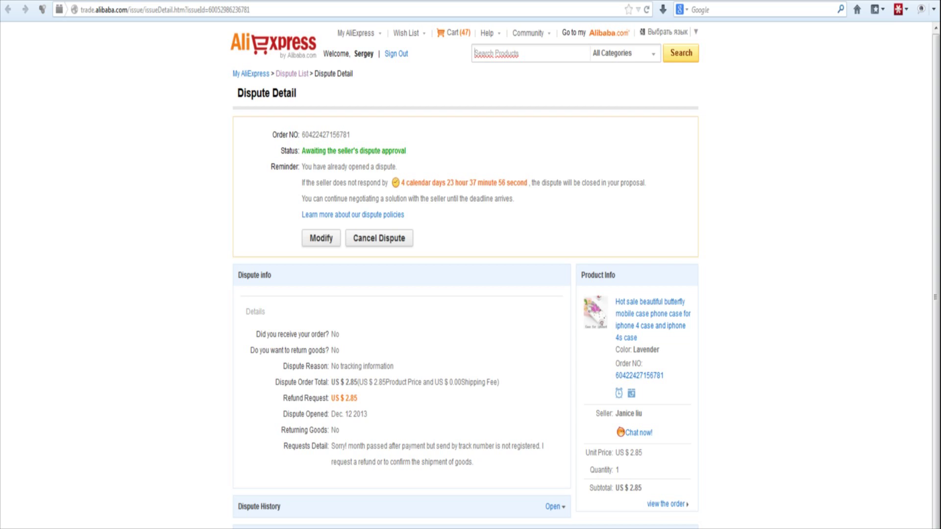
left_click_drag(447, 182, 496, 182)
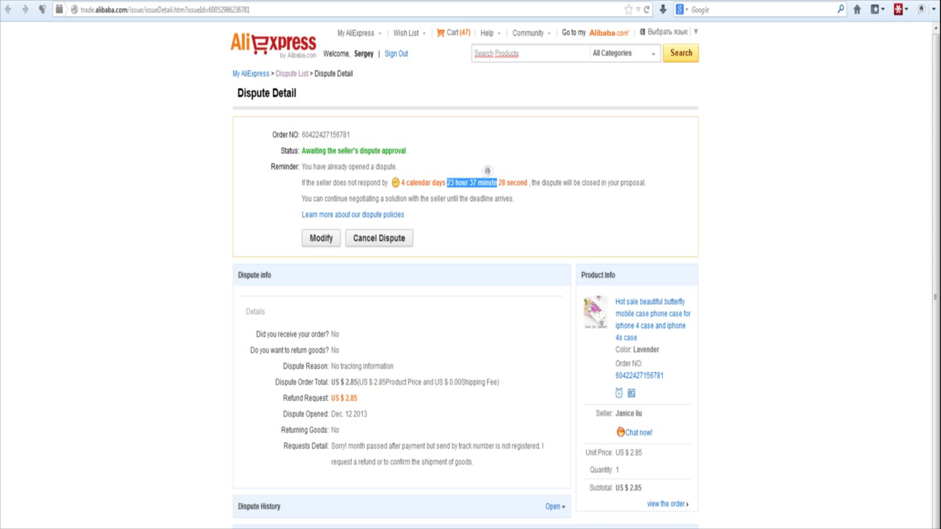
left_click_drag(301, 150, 405, 148)
left_click(405, 149)
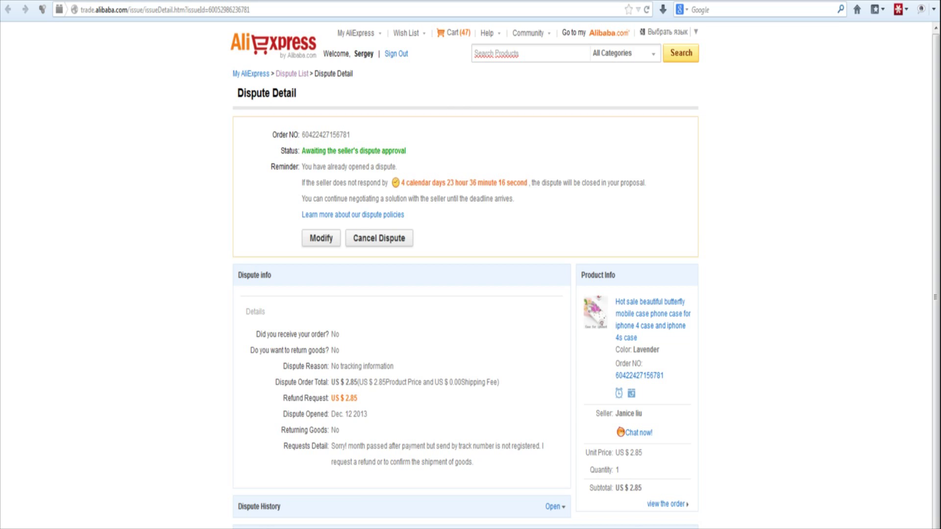
- Return from the dispute details to the list of all orders and go to page 5 of the order history
key("alt+Left")
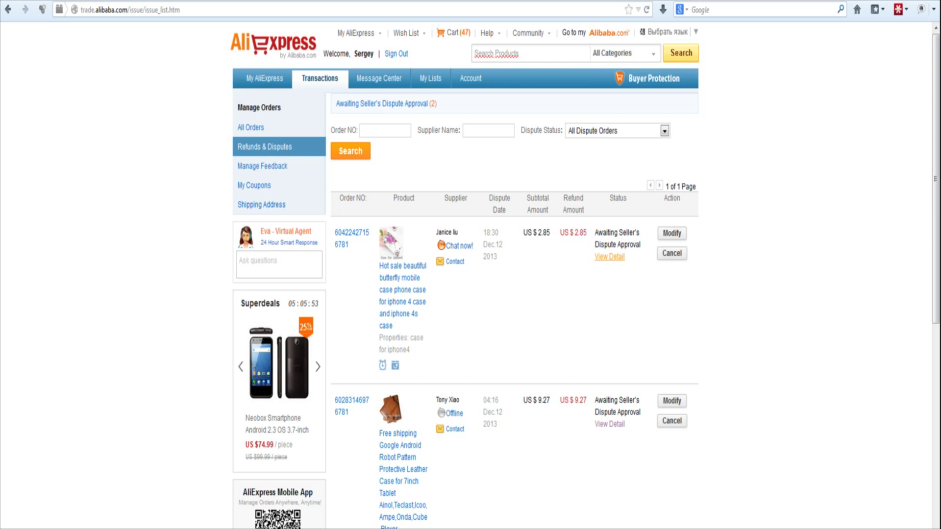
left_click(251, 128)
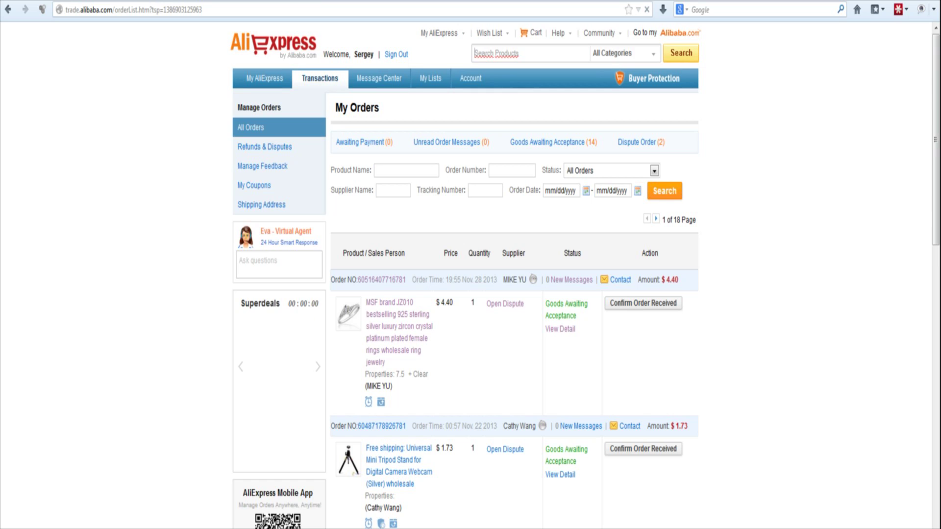
scroll(513, 274, "down", 15)
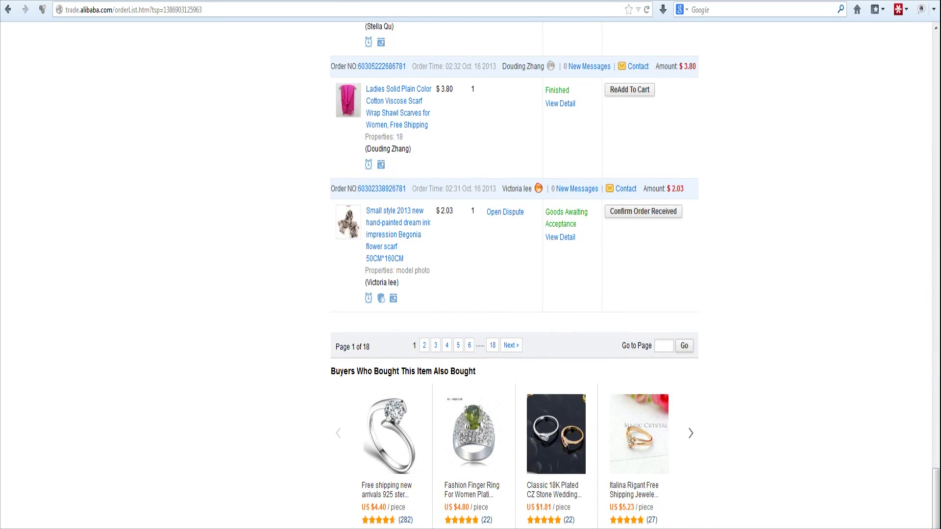
left_click(446, 345)
scroll(514, 274, "down", 1)
scroll(514, 275, "down", 15)
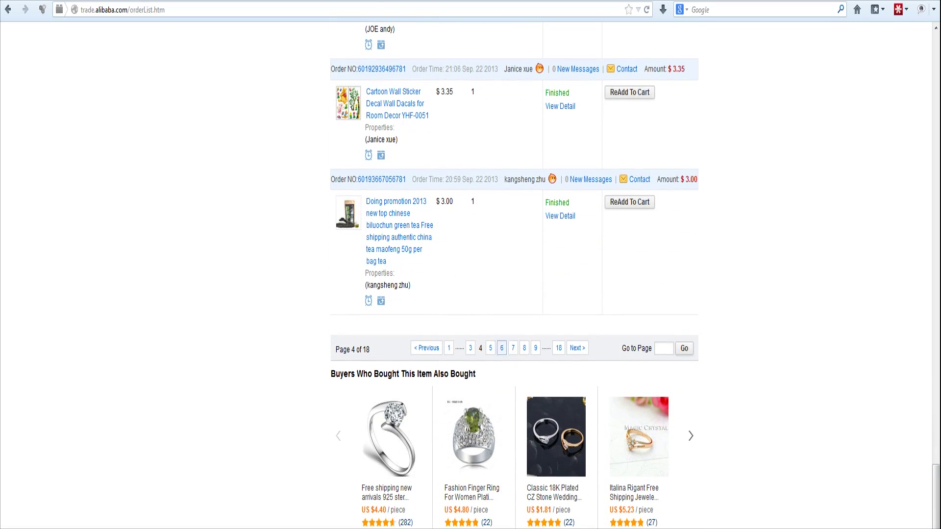
left_click(490, 346)
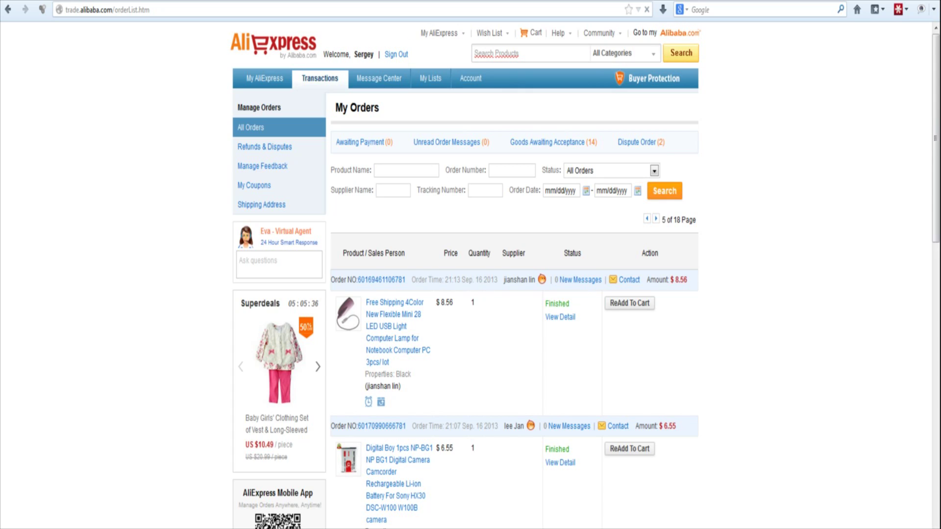
- Examine the refund guarantee periods of the finished orders for the NP-BG1 camera battery and the micro USB cable
scroll(583, 274, "down", 2)
scroll(583, 274, "down", 3)
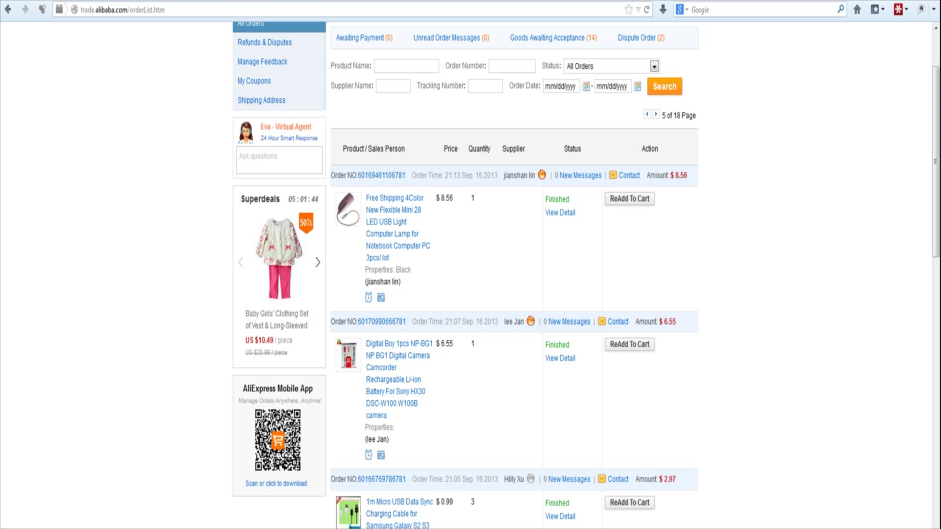
mouse_move(368, 455)
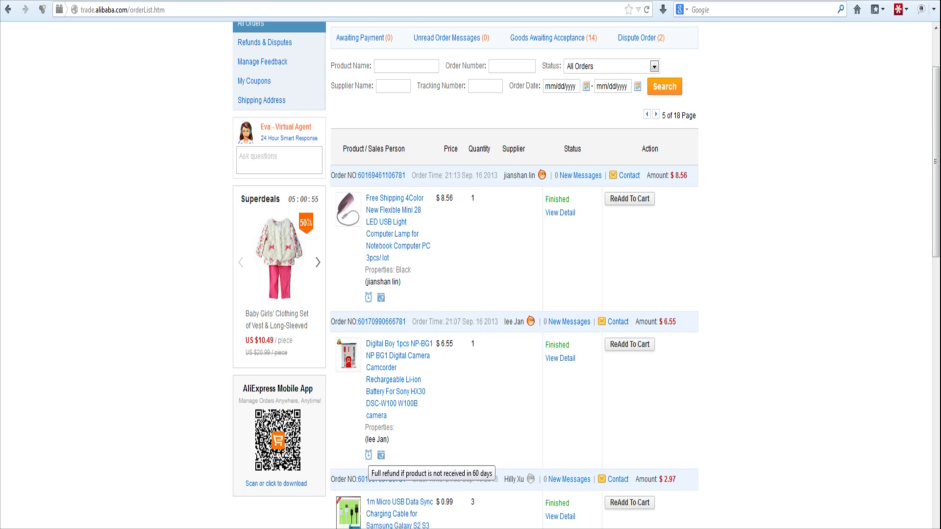
scroll(373, 456, "down", 4)
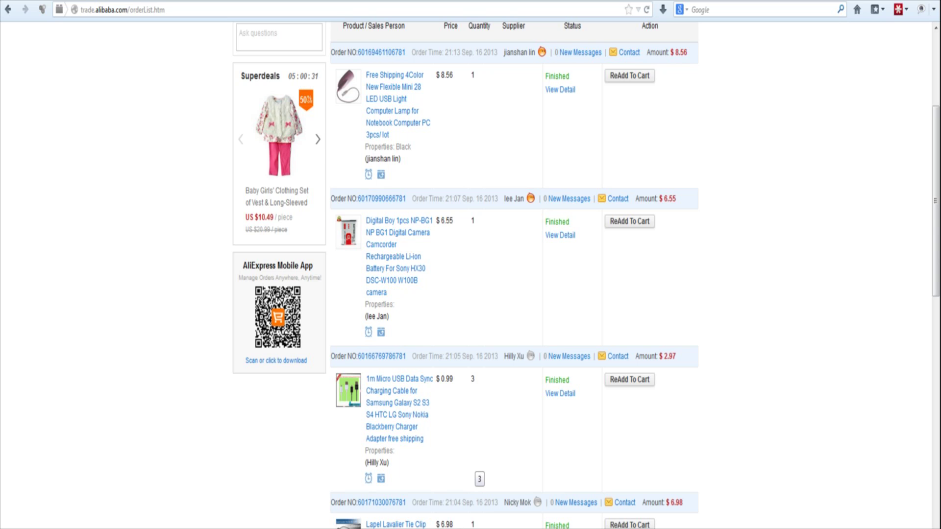
mouse_move(369, 479)
mouse_move(369, 332)
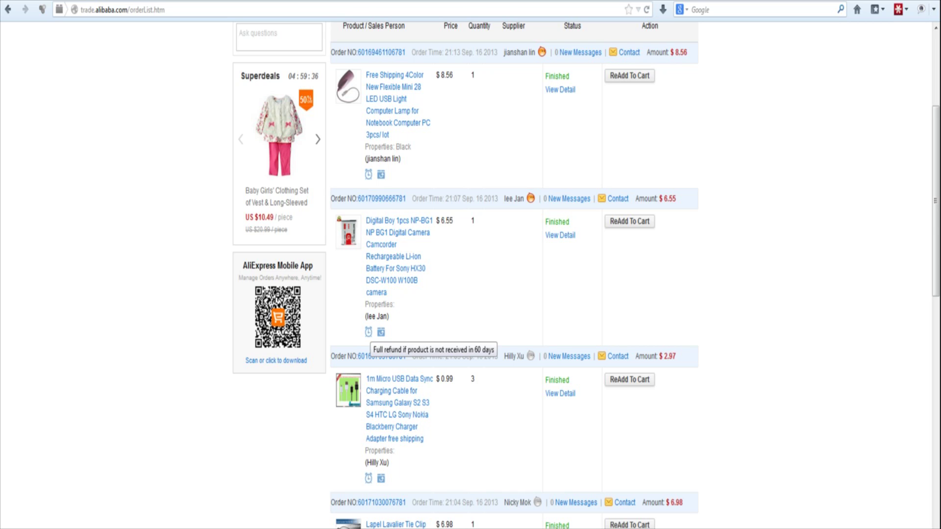